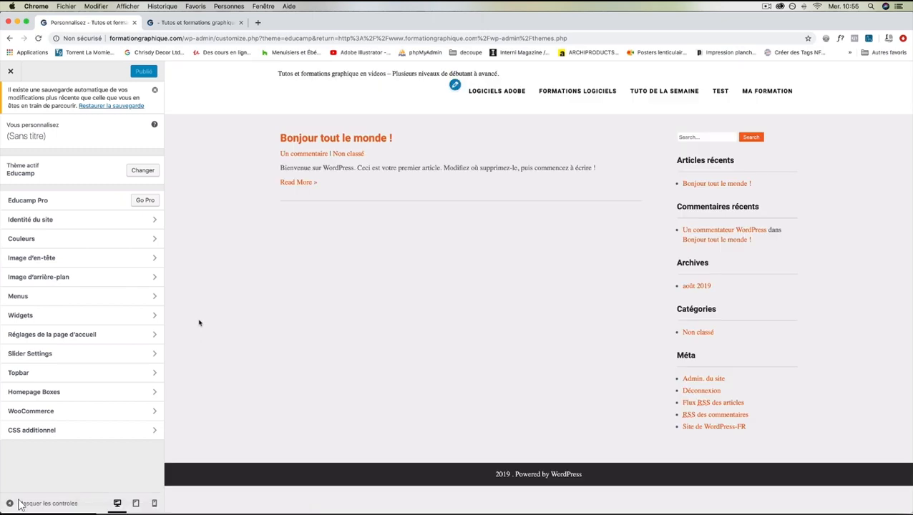
Open the existing formation-graphique.com home page in the second browser tab to view its layout
{"action": "left_click", "coordinate": [198, 22]}
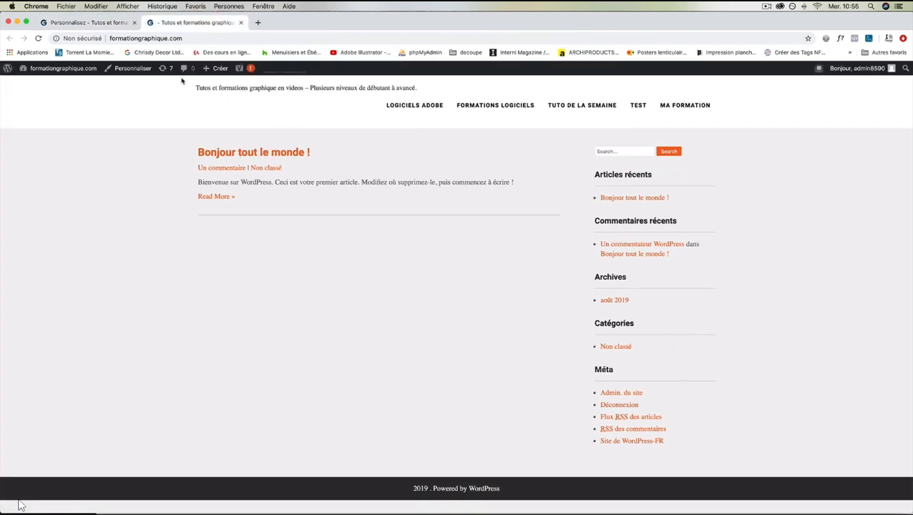
{"action": "left_click", "coordinate": [194, 35]}
{"action": "type", "text": "formatin"}
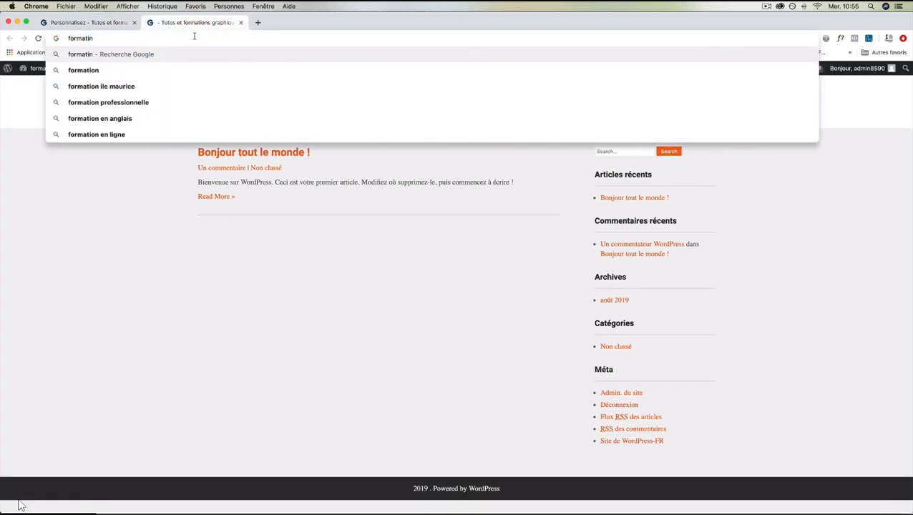
{"action": "key", "text": "BackSpace"}
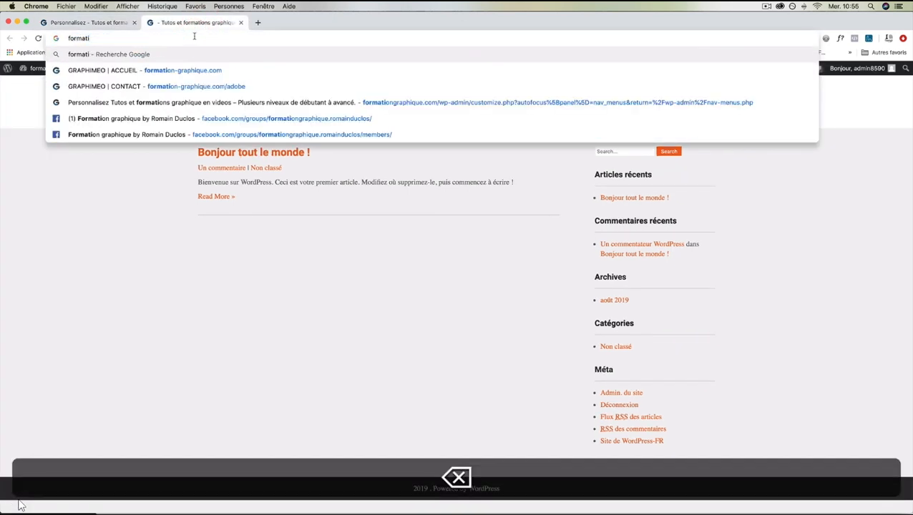
{"action": "left_click", "coordinate": [195, 70]}
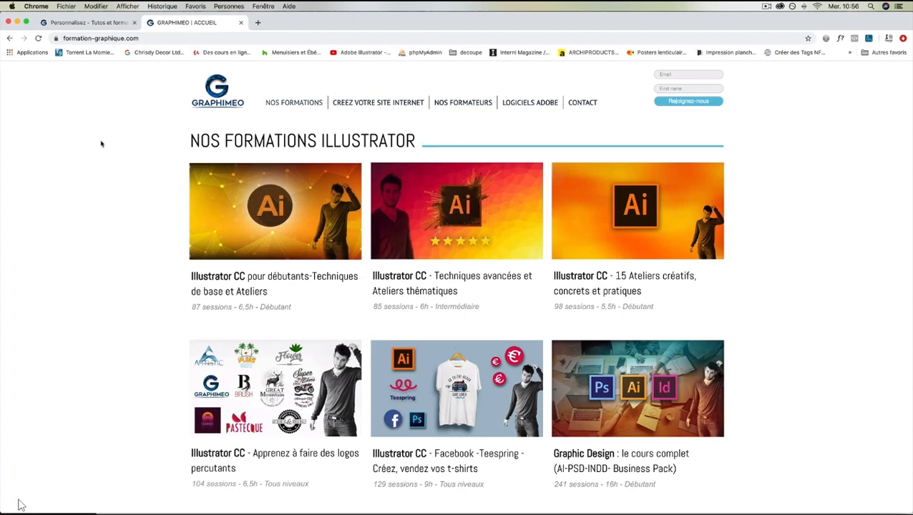
Return to the WordPress customizer and upload logo-final.png for the site logo under Identité du site
{"action": "left_click", "coordinate": [83, 27]}
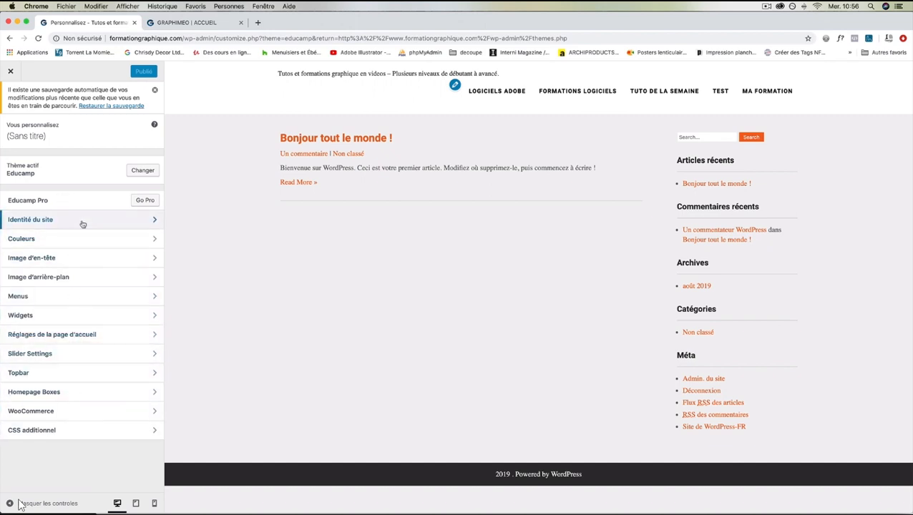
{"action": "left_click", "coordinate": [82, 224]}
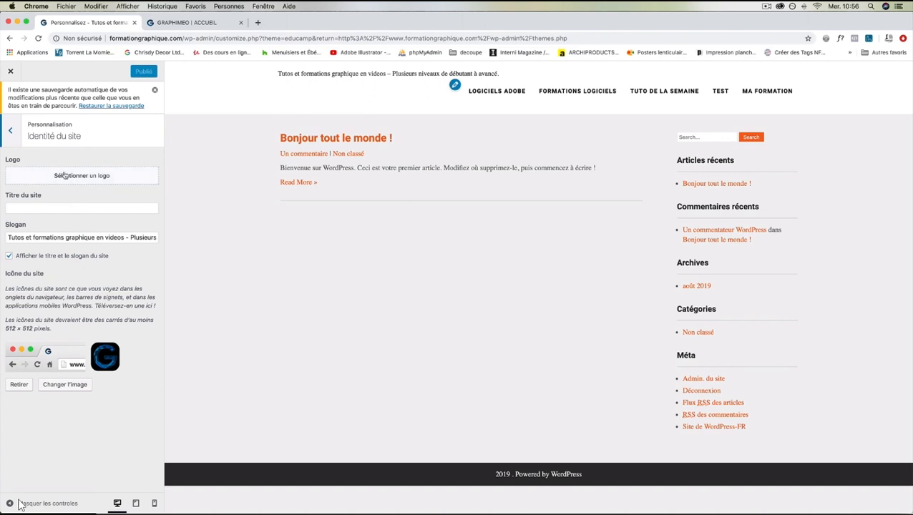
{"action": "left_click", "coordinate": [64, 176]}
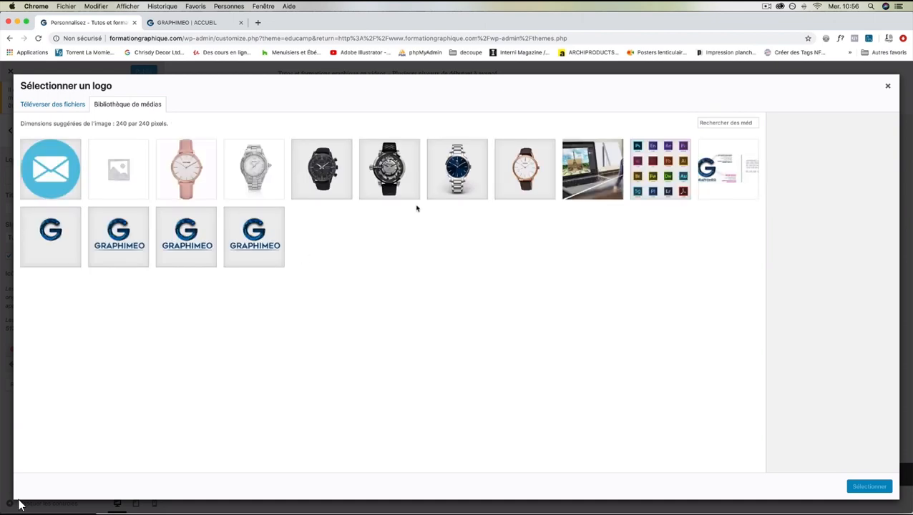
{"action": "left_click", "coordinate": [57, 105]}
{"action": "left_click", "coordinate": [476, 268]}
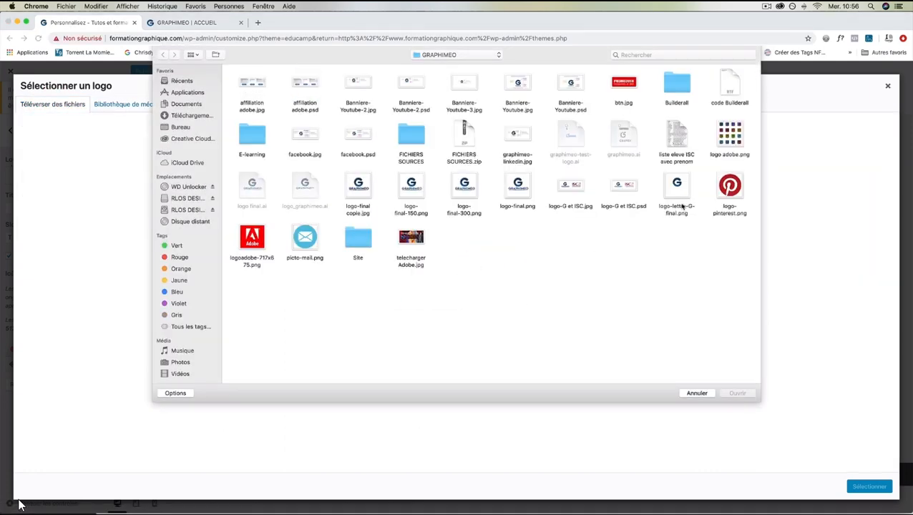
{"action": "left_click", "coordinate": [521, 186]}
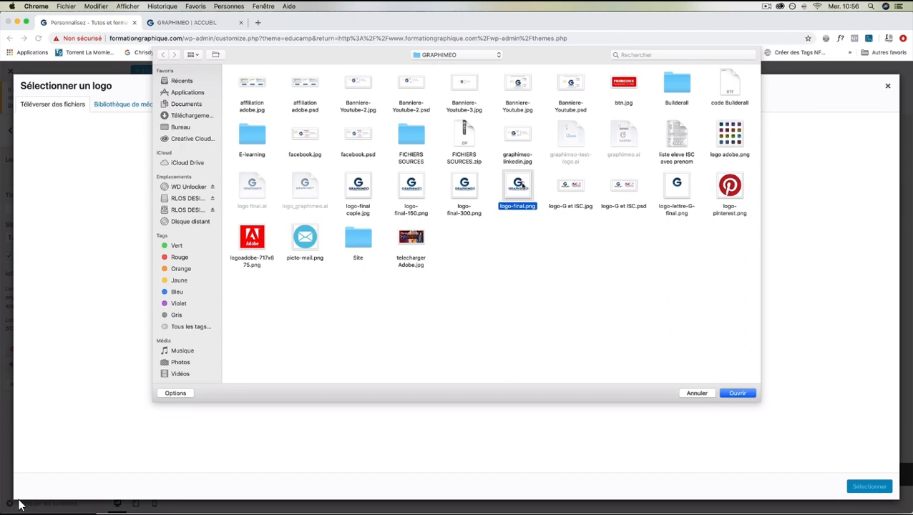
{"action": "left_click", "coordinate": [738, 393]}
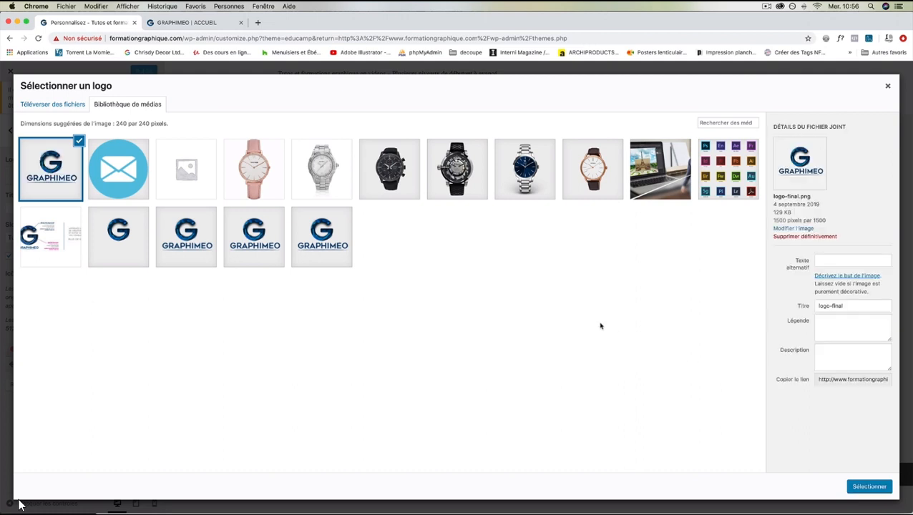
Use the uploaded logo as the site logo, cropping the empty space above and below the artwork
{"action": "left_click", "coordinate": [867, 486]}
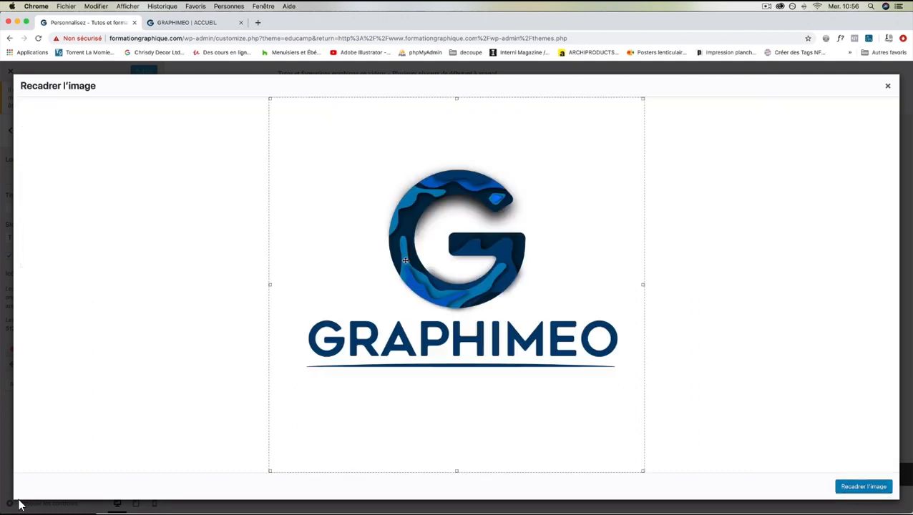
{"action": "left_click_drag", "start_coordinate": [456, 471], "coordinate": [456, 381]}
{"action": "left_click_drag", "start_coordinate": [455, 98], "coordinate": [456, 156]}
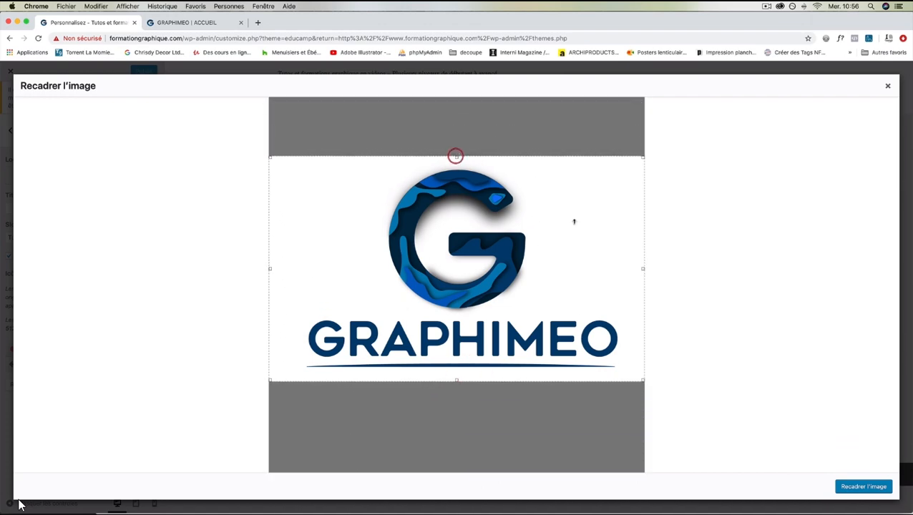
{"action": "left_click", "coordinate": [861, 489]}
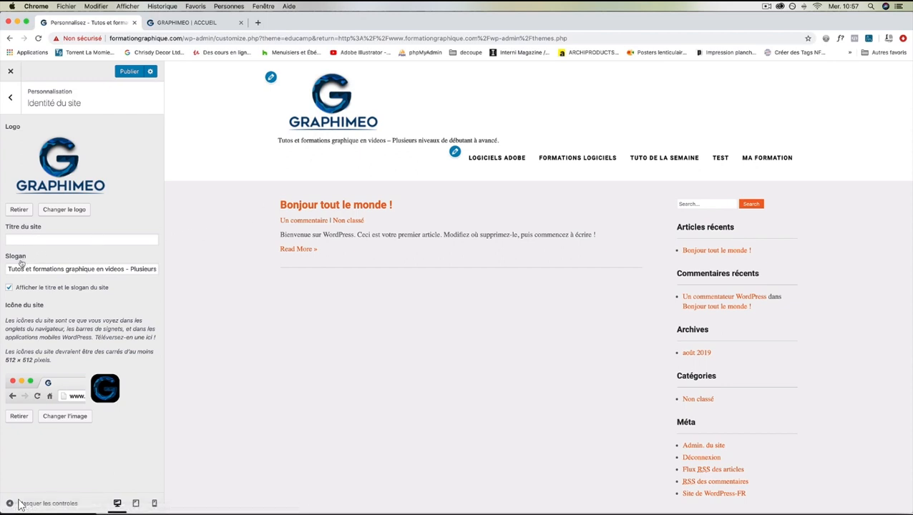
Clear the site's slogan text
{"action": "left_click_drag", "start_coordinate": [7, 269], "coordinate": [171, 271]}
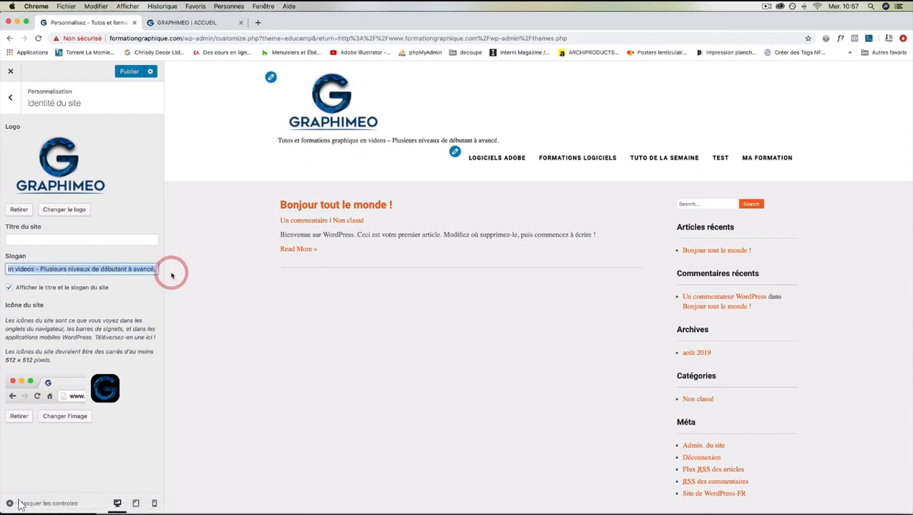
{"action": "key", "text": "BackSpace"}
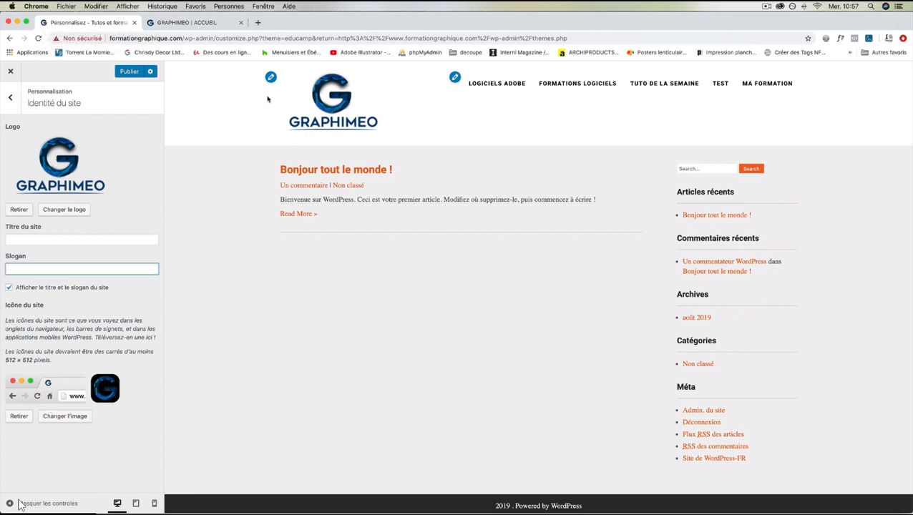
{"action": "left_click", "coordinate": [56, 420]}
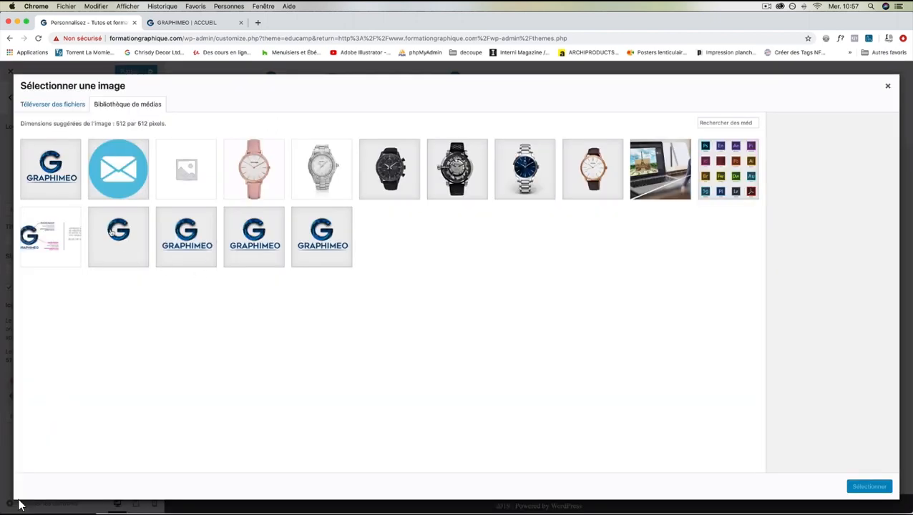
{"action": "left_click", "coordinate": [111, 233]}
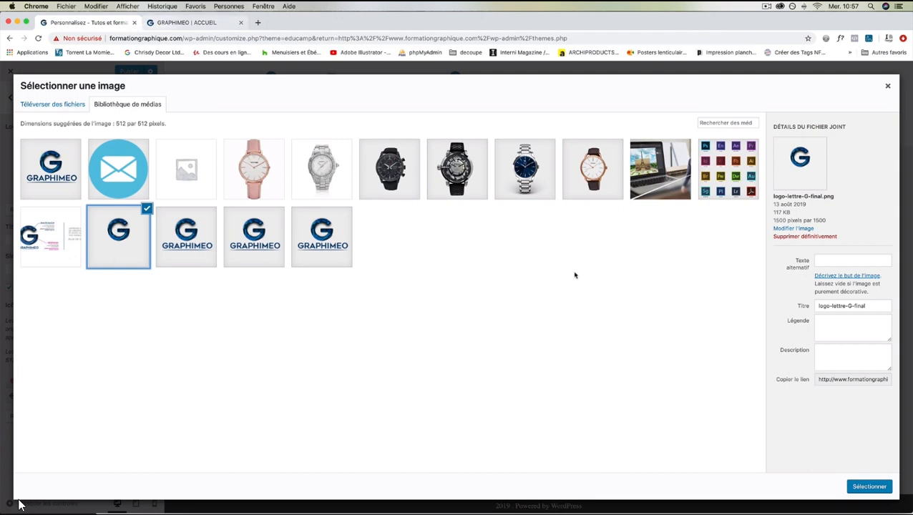
{"action": "left_click", "coordinate": [868, 486]}
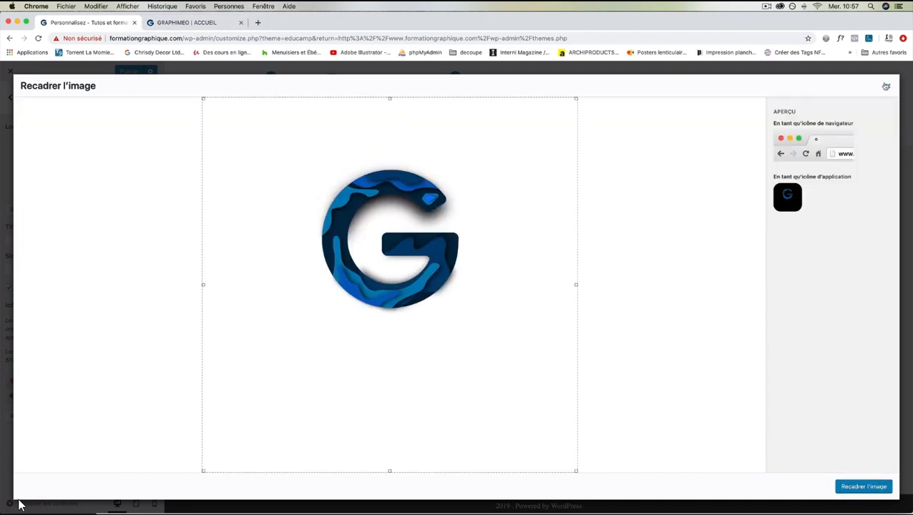
{"action": "left_click", "coordinate": [886, 86]}
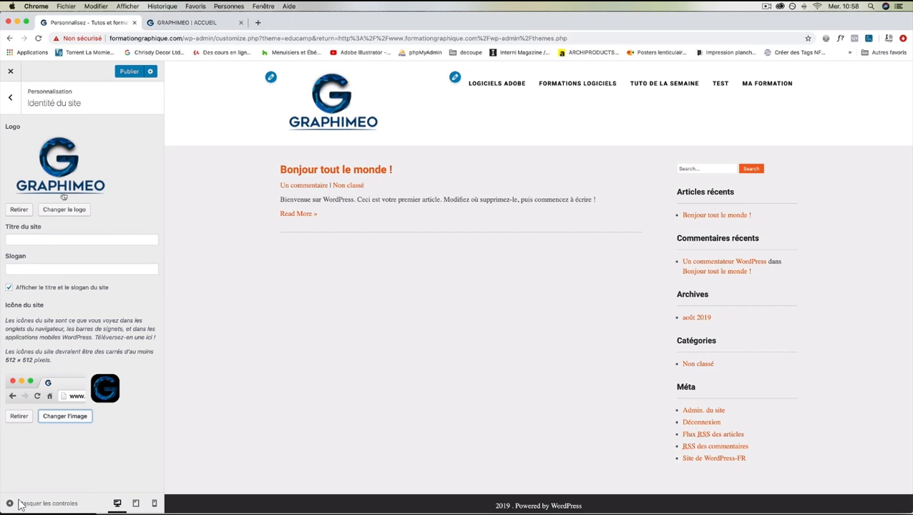
{"action": "left_click", "coordinate": [9, 100]}
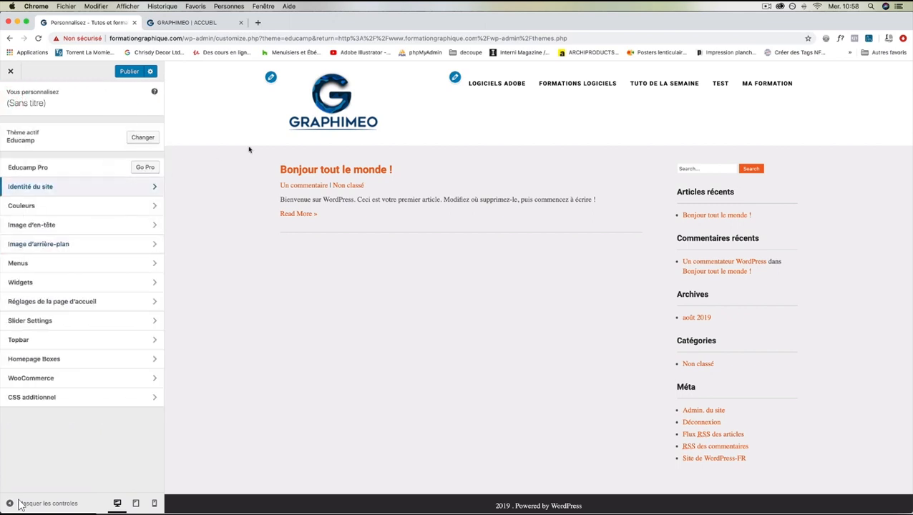
Try the PSD-Intiation.jpg laptop picture from the media library as the header image, cropped to its lower part
{"action": "left_click", "coordinate": [79, 224]}
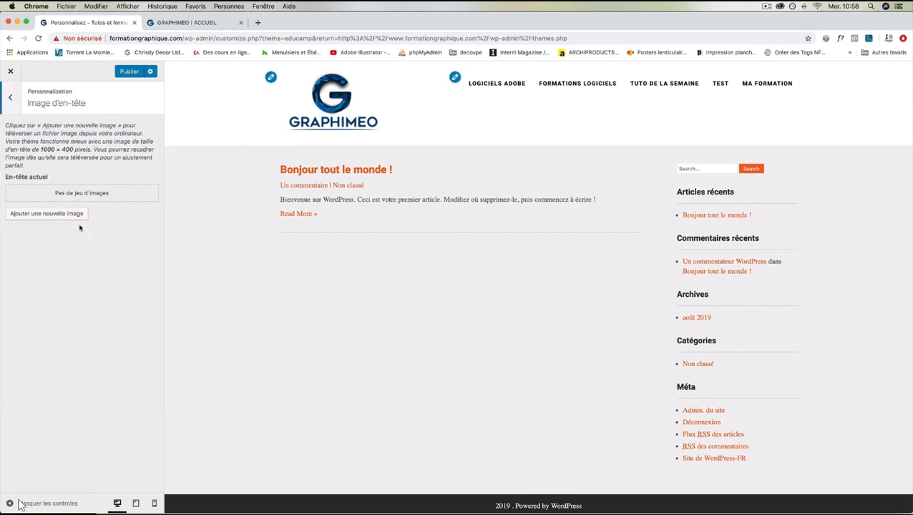
{"action": "left_click", "coordinate": [60, 215]}
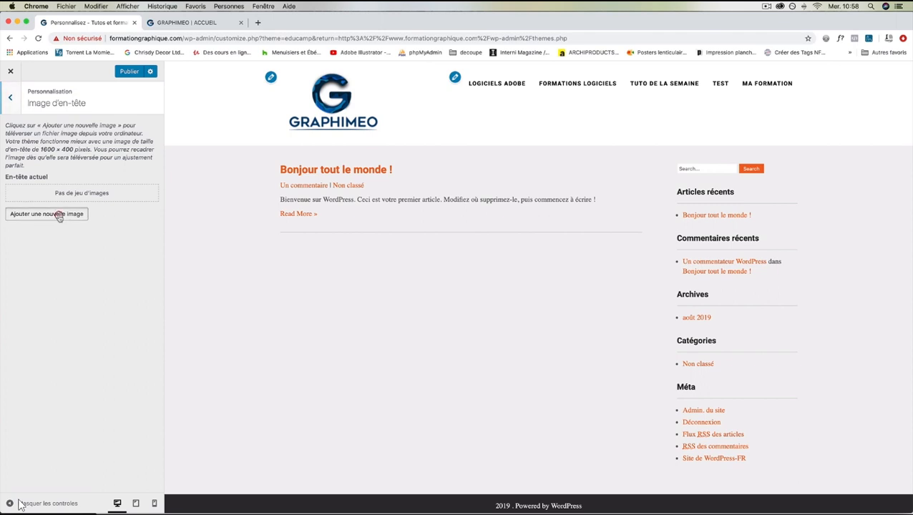
{"action": "left_click", "coordinate": [647, 173]}
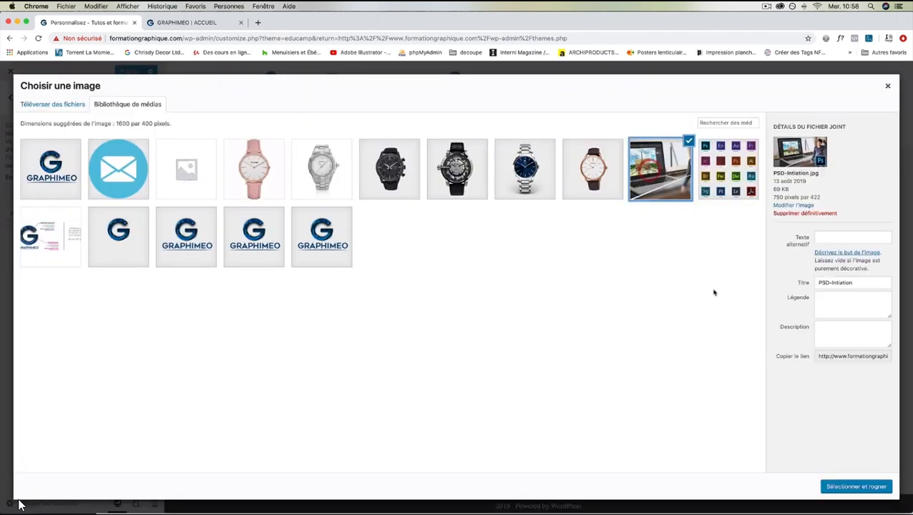
{"action": "left_click", "coordinate": [833, 489]}
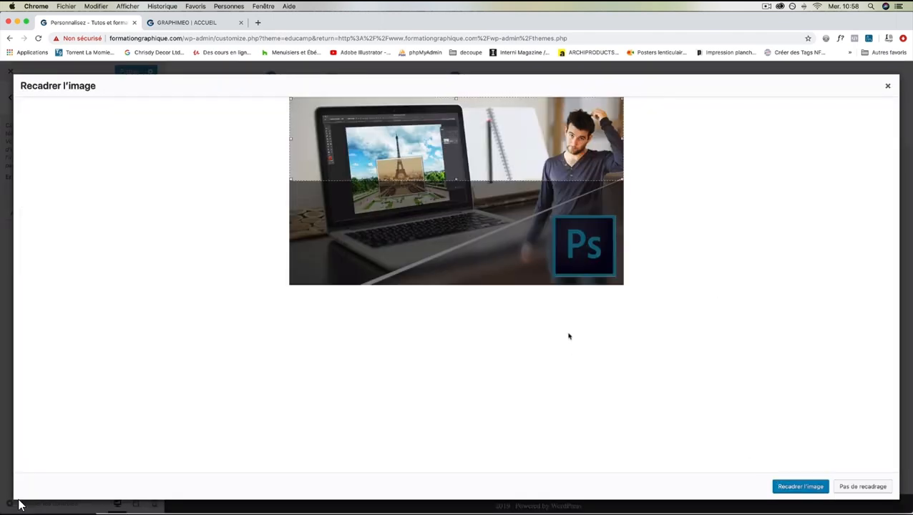
{"action": "left_click_drag", "start_coordinate": [452, 117], "coordinate": [462, 216]}
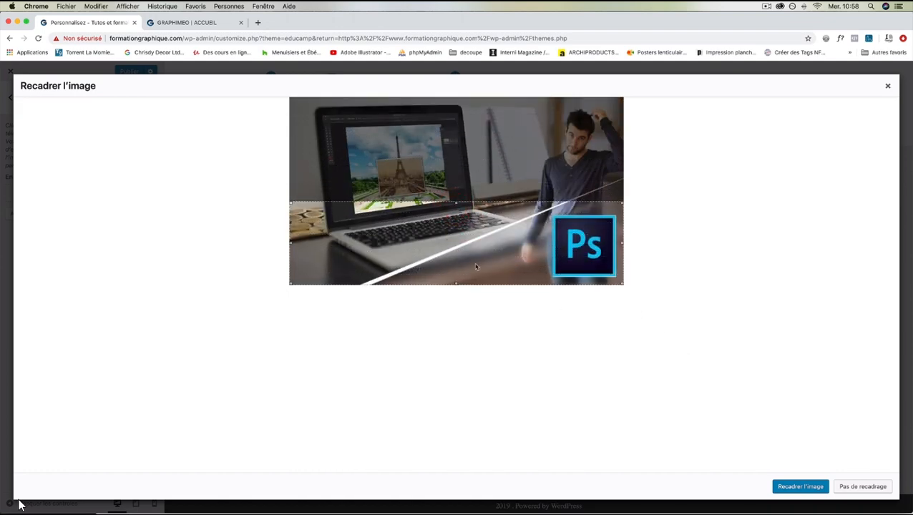
{"action": "left_click_drag", "start_coordinate": [472, 203], "coordinate": [503, 247]}
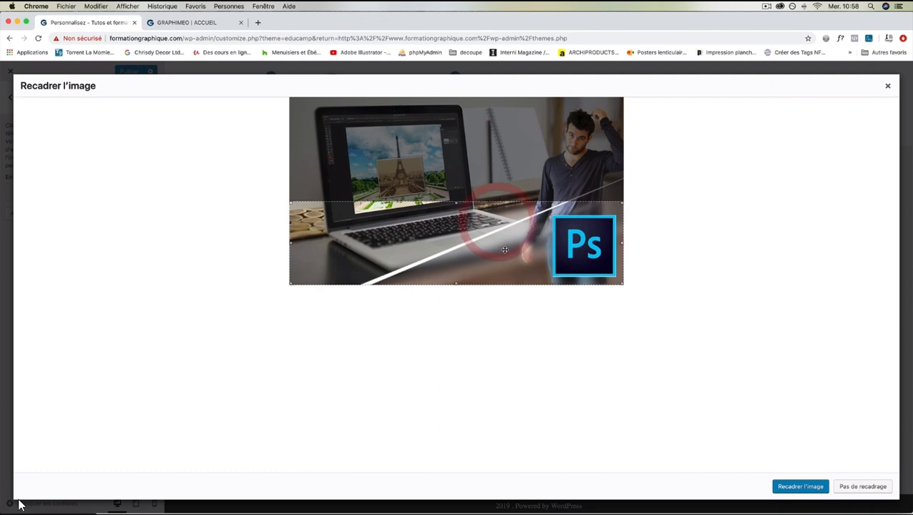
{"action": "left_click", "coordinate": [801, 486]}
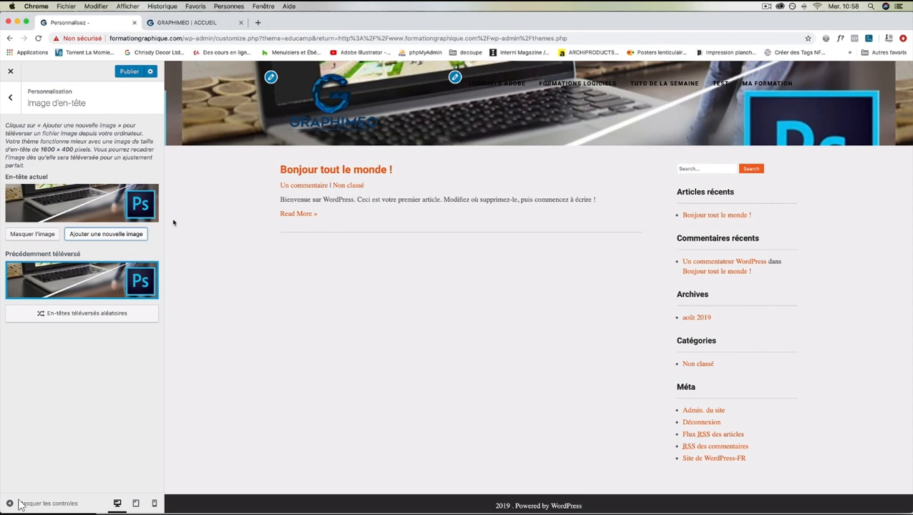
Hide the current header image and leave the header image settings
{"action": "left_click", "coordinate": [48, 240]}
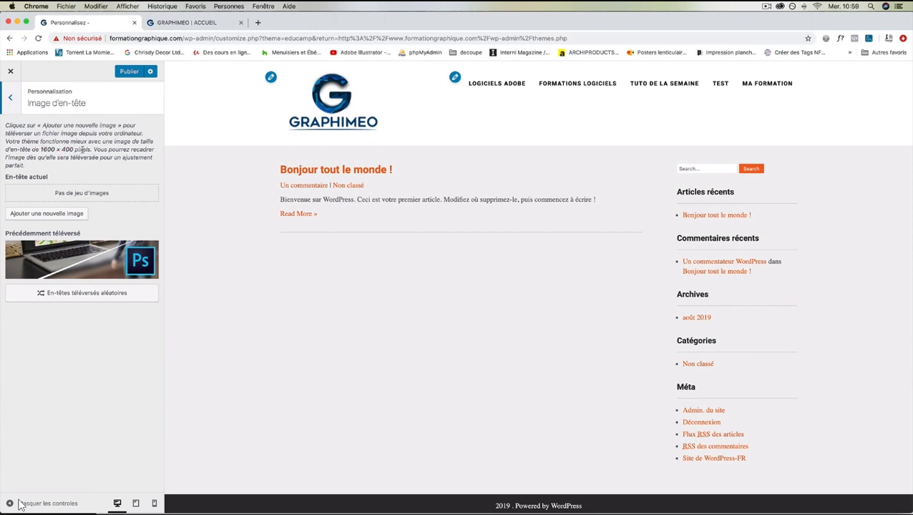
{"action": "left_click", "coordinate": [111, 150]}
{"action": "left_click", "coordinate": [9, 100]}
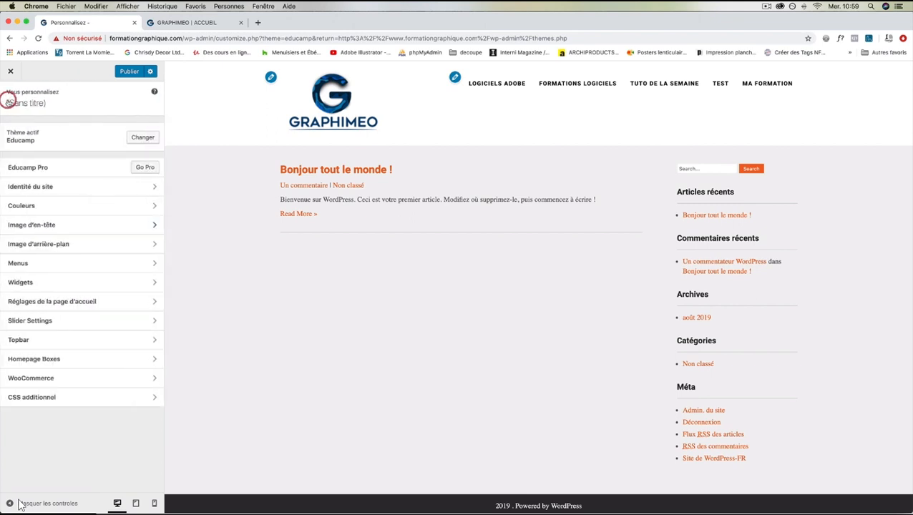
Try the laptop picture with the Photoshop logo from the media library as the site's background image
{"action": "left_click", "coordinate": [52, 244]}
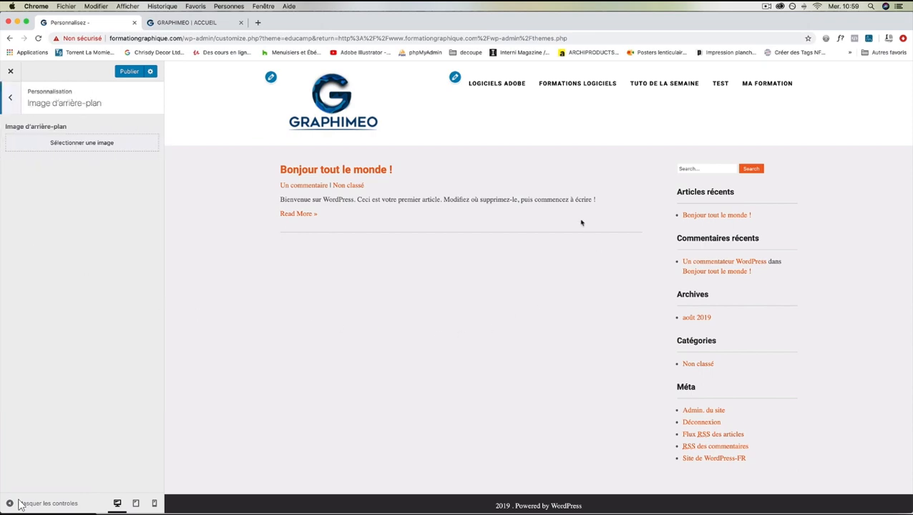
{"action": "left_click", "coordinate": [77, 143]}
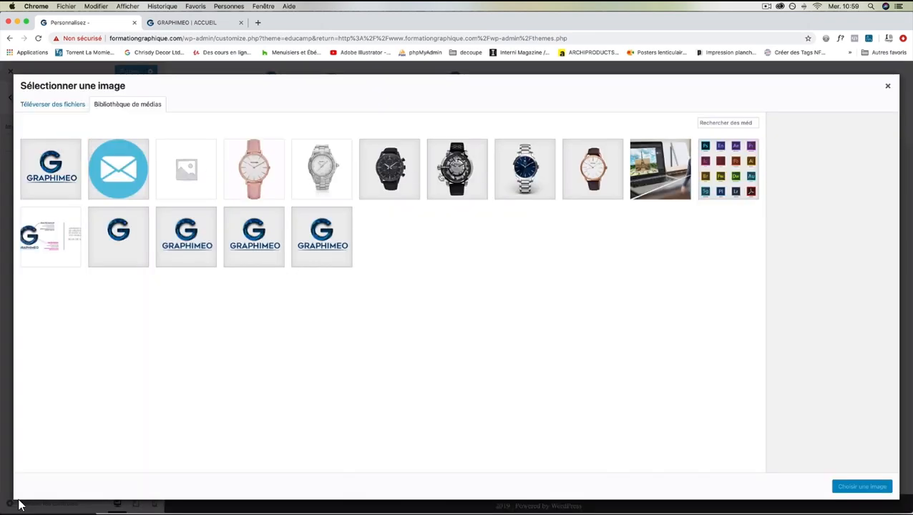
{"action": "left_click", "coordinate": [659, 169]}
{"action": "left_click", "coordinate": [851, 487]}
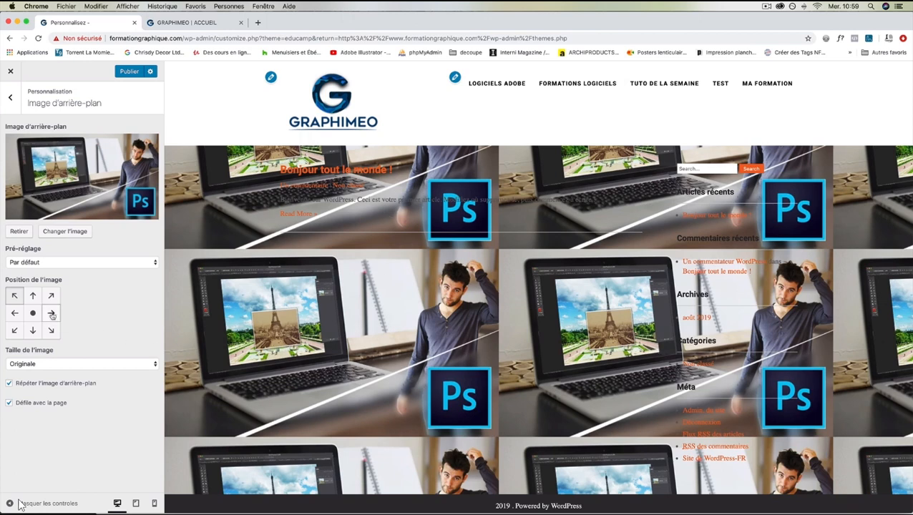
Set the background image preset to Remplir l'écran and try different image positions
{"action": "left_click", "coordinate": [40, 262]}
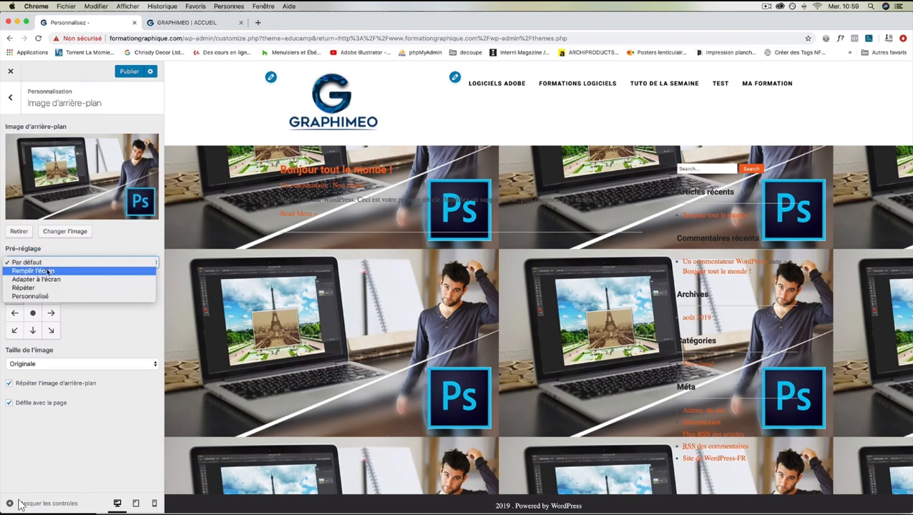
{"action": "left_click", "coordinate": [43, 271]}
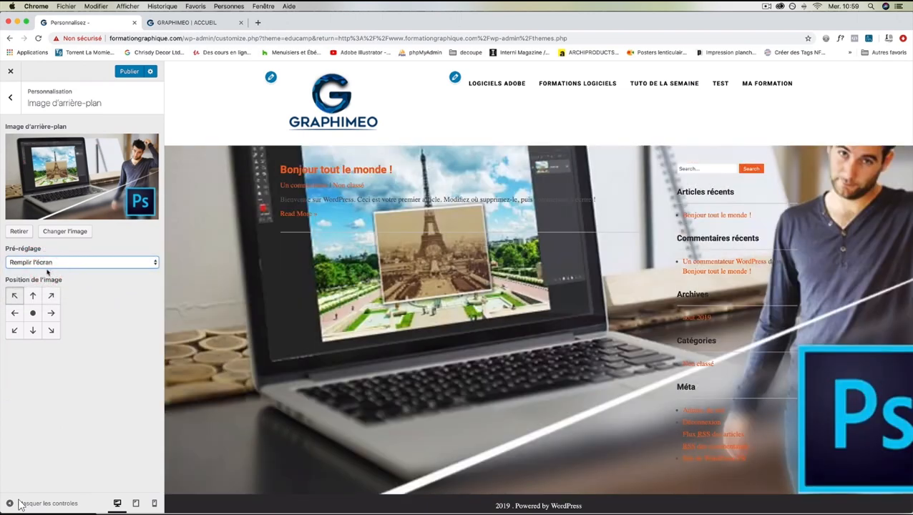
{"action": "left_click", "coordinate": [33, 295]}
{"action": "left_click", "coordinate": [14, 295]}
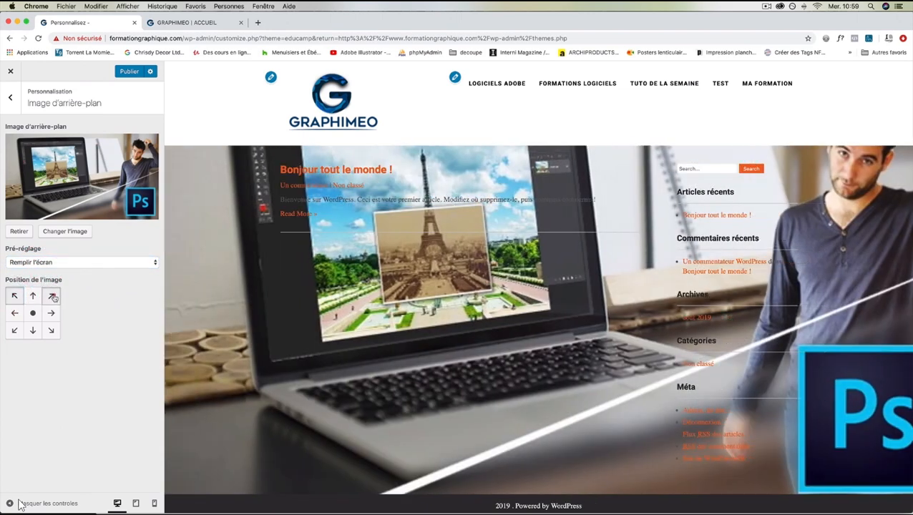
{"action": "left_click", "coordinate": [53, 296]}
Switch the background preset to Répéter, and remove the background image before leaving its settings
{"action": "left_click", "coordinate": [57, 263]}
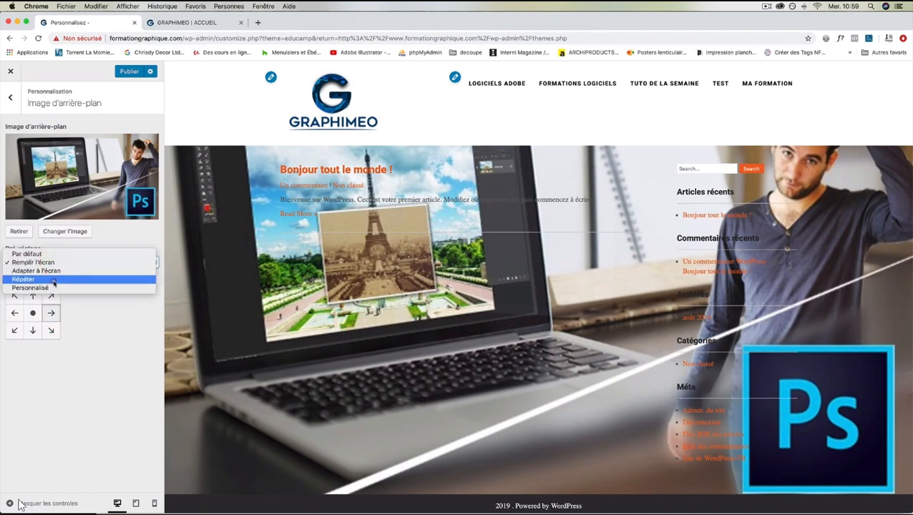
{"action": "left_click", "coordinate": [53, 279]}
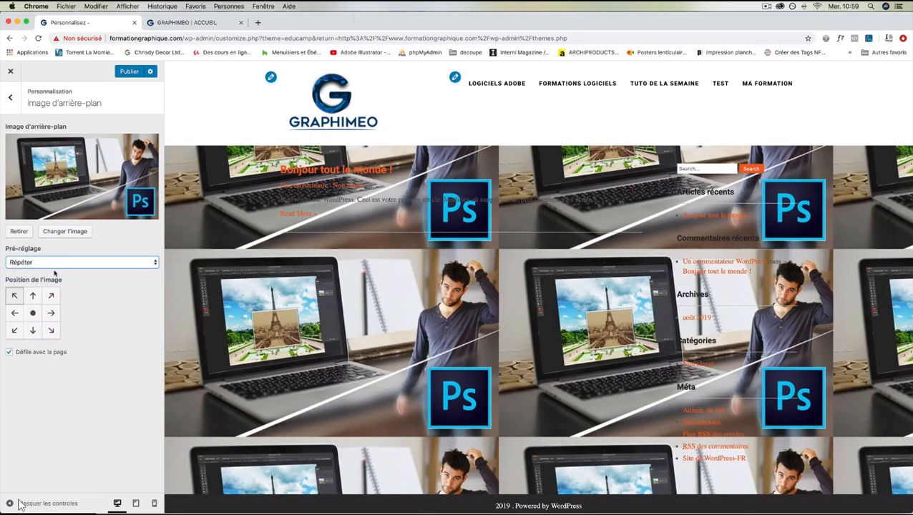
{"action": "left_click", "coordinate": [19, 231]}
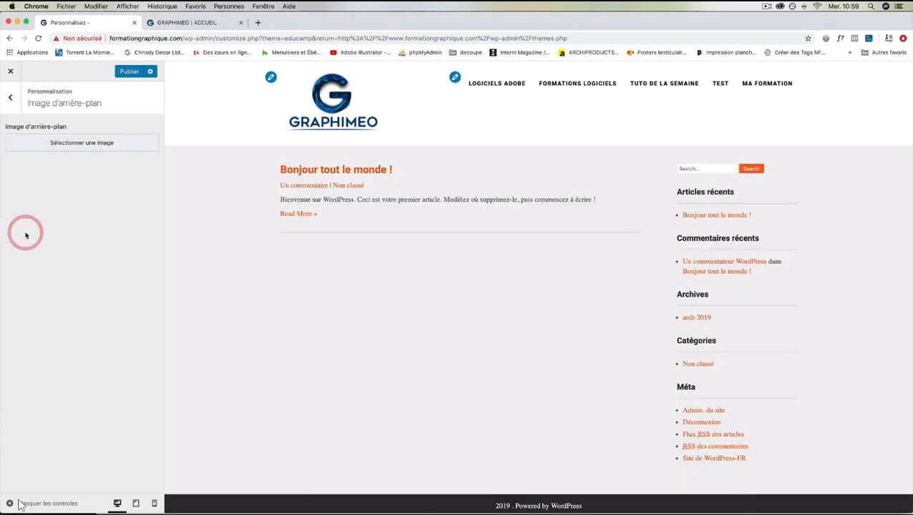
{"action": "left_click", "coordinate": [10, 100]}
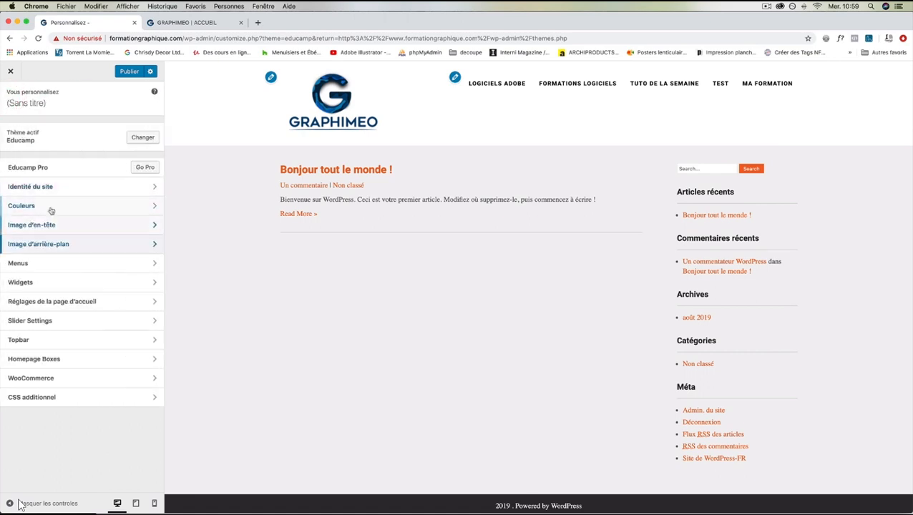